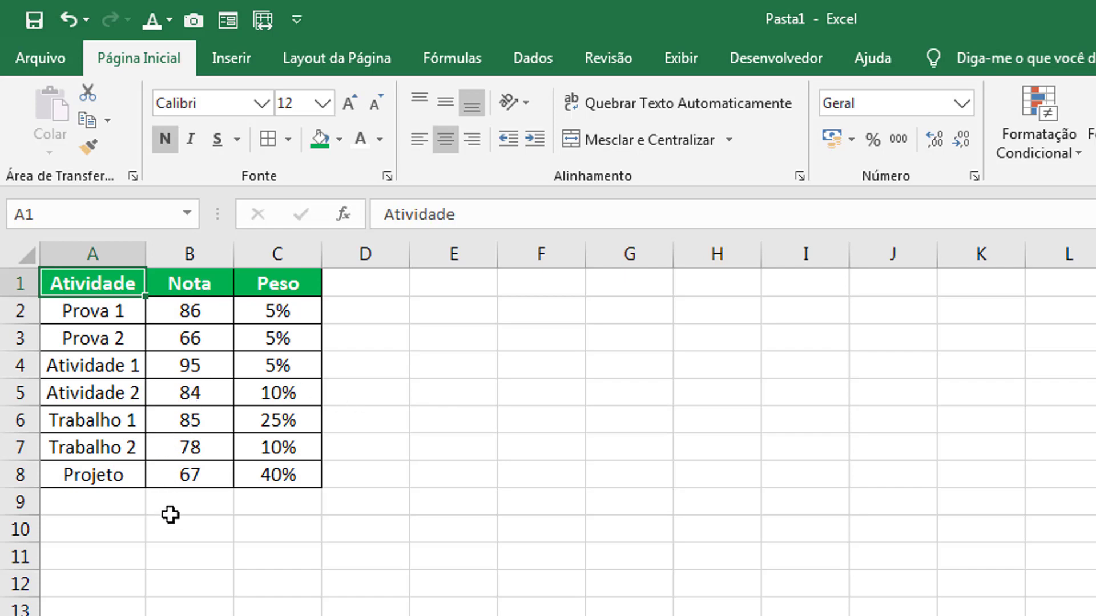
# - Examine the table's Nota and Peso values for the individual activities
pyautogui.click(318, 306)
pyautogui.click(315, 342)
pyautogui.click(313, 393)
pyautogui.click(638, 474)
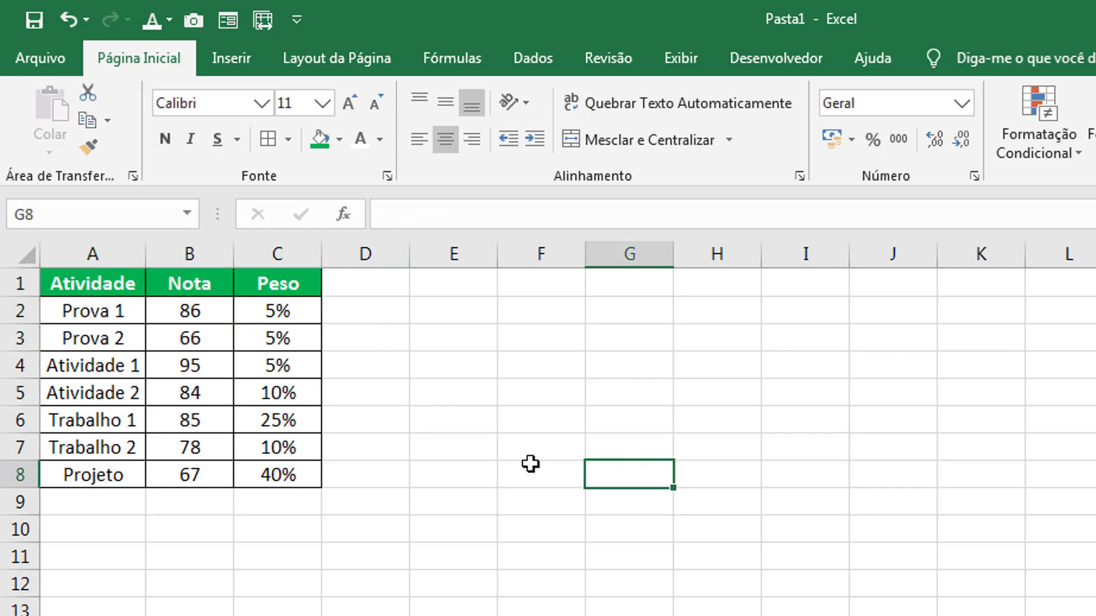
pyautogui.moveTo(191, 314); pyautogui.dragTo(224, 313)
pyautogui.click(193, 341)
pyautogui.click(196, 368)
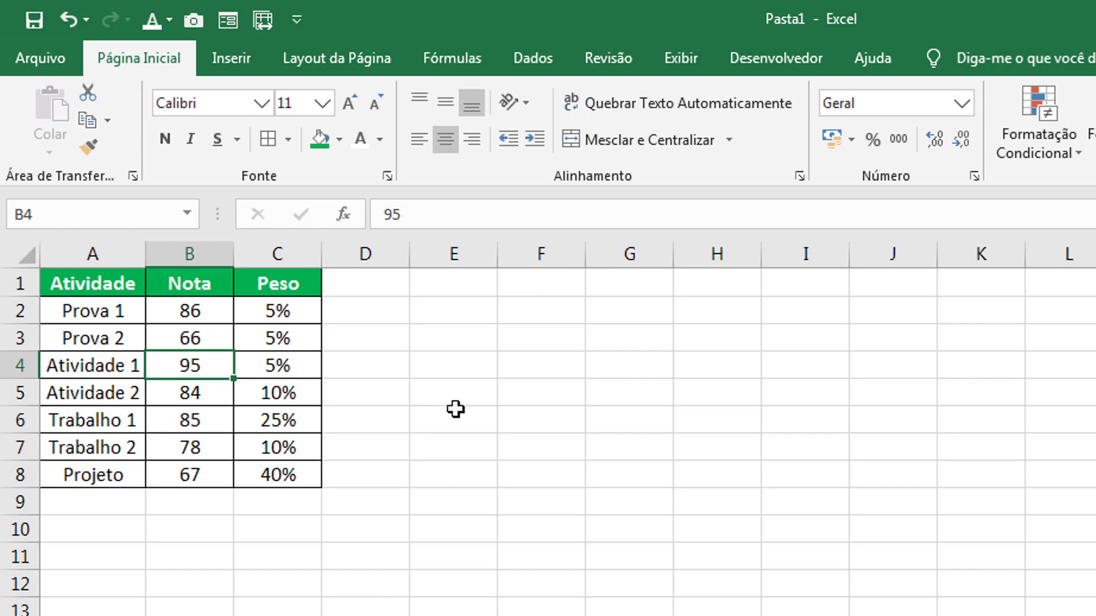
pyautogui.click(288, 394)
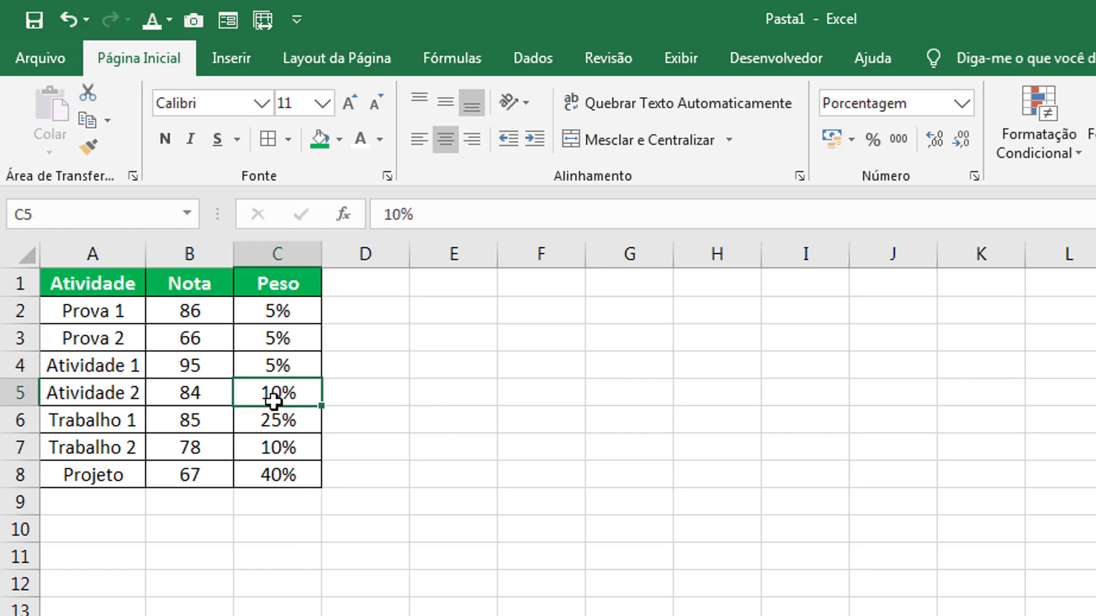
pyautogui.click(320, 368)
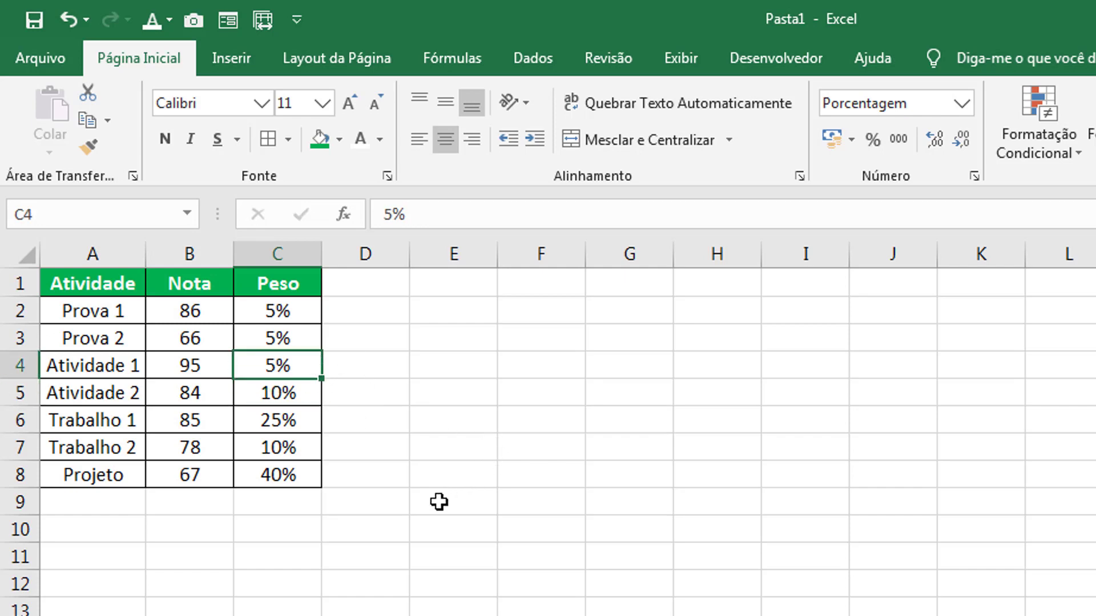
# - Enter the weighted average formula =SOMARPRODUTO(B2:B8;C2:C8) in cell D9 and make the result bold
pyautogui.click(399, 502)
pyautogui.moveTo(409, 256); pyautogui.dragTo(501, 266)
pyautogui.write('=som')
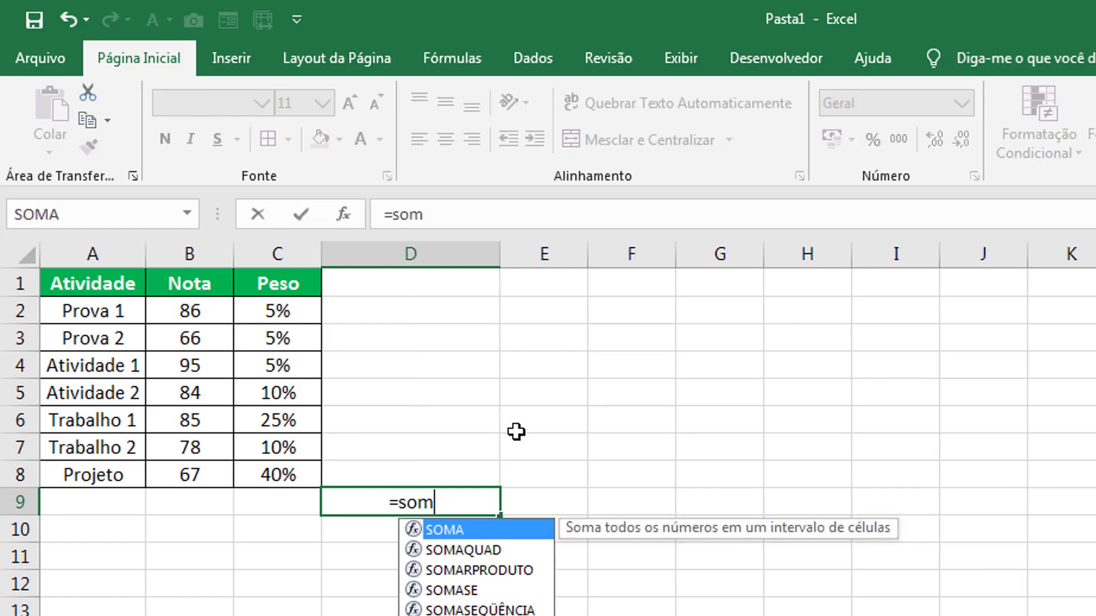
pyautogui.write('arp')
pyautogui.press('Tab')
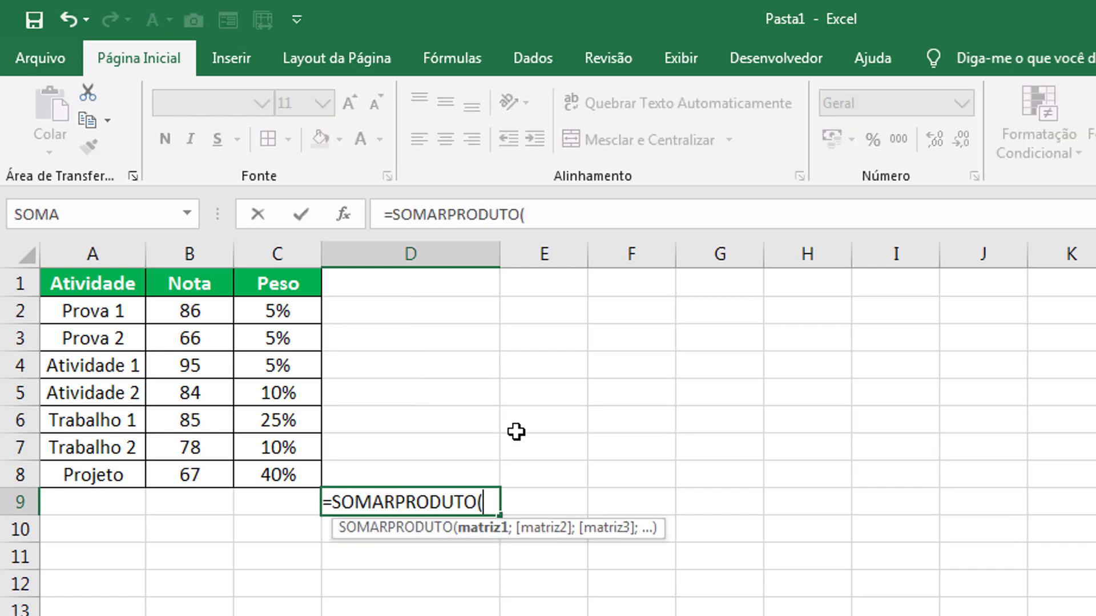
pyautogui.moveTo(189, 313); pyautogui.dragTo(188, 475)
pyautogui.write(';')
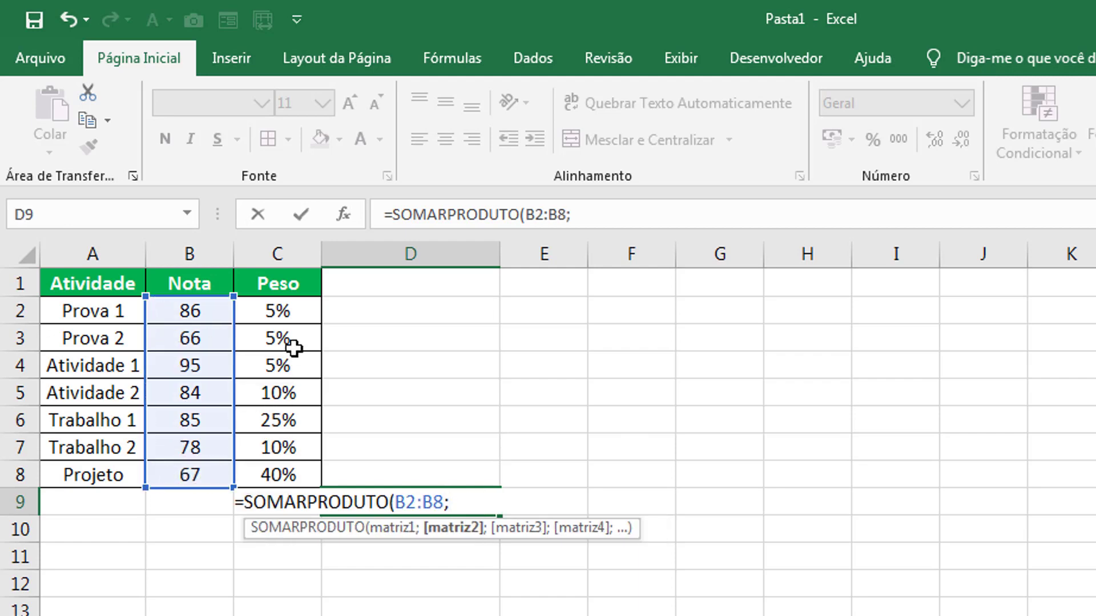
pyautogui.moveTo(289, 315); pyautogui.dragTo(271, 477)
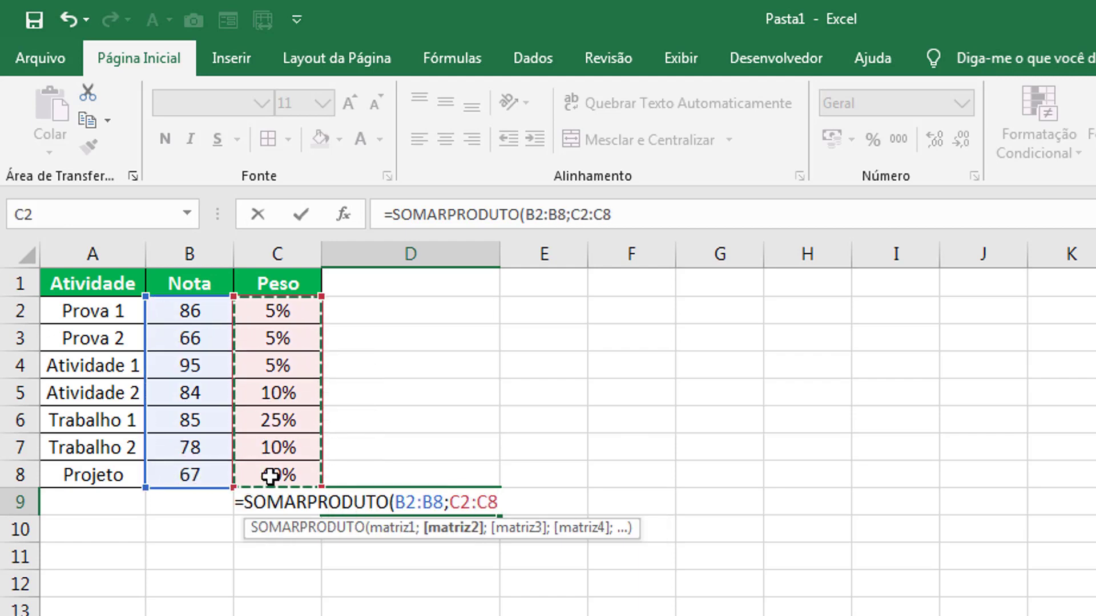
pyautogui.write(')')
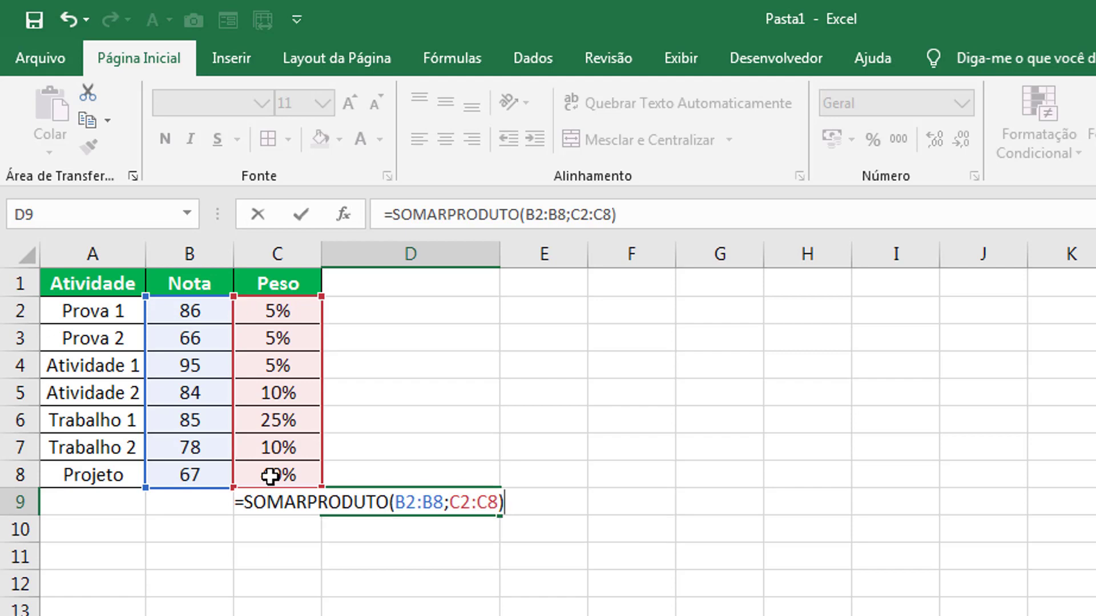
pyautogui.press('Return')
pyautogui.click(476, 495)
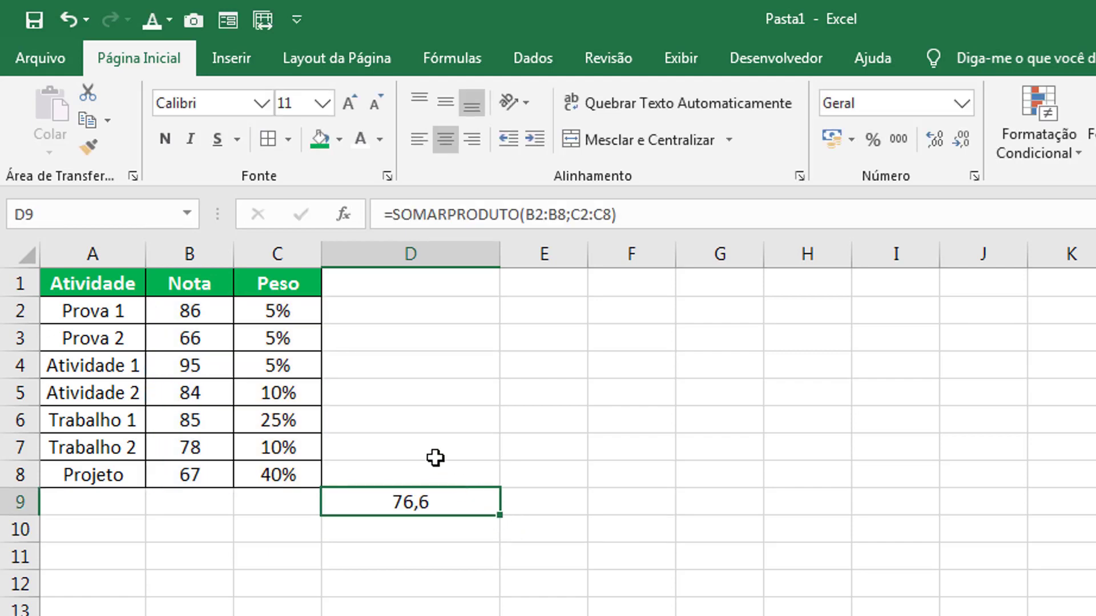
pyautogui.click(165, 139)
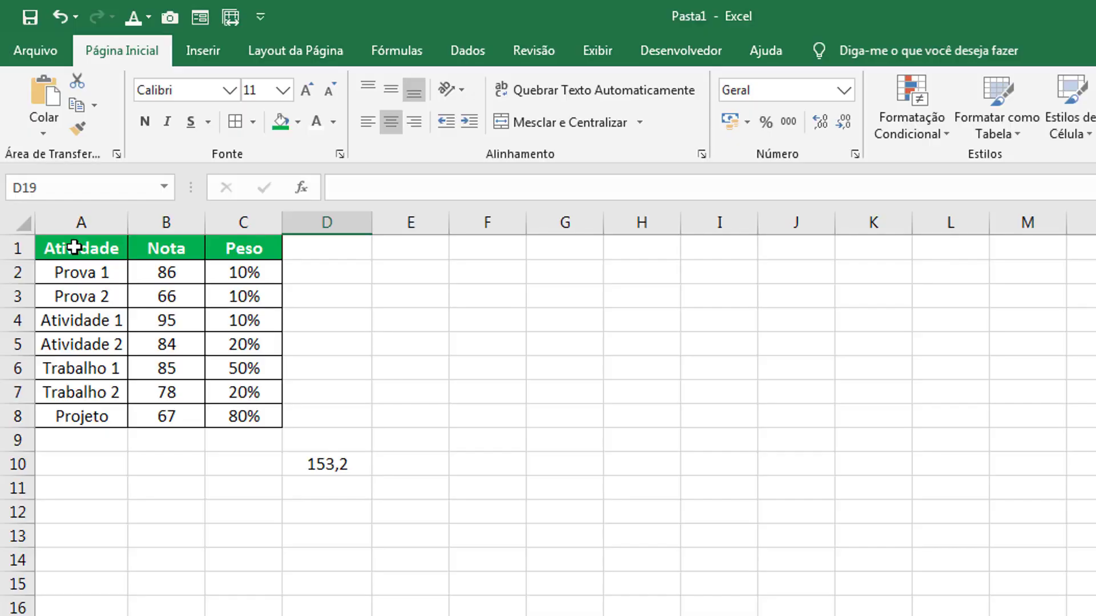
# - Review the weights in C2:C8 and the existing formula in cell D10
pyautogui.click(73, 247)
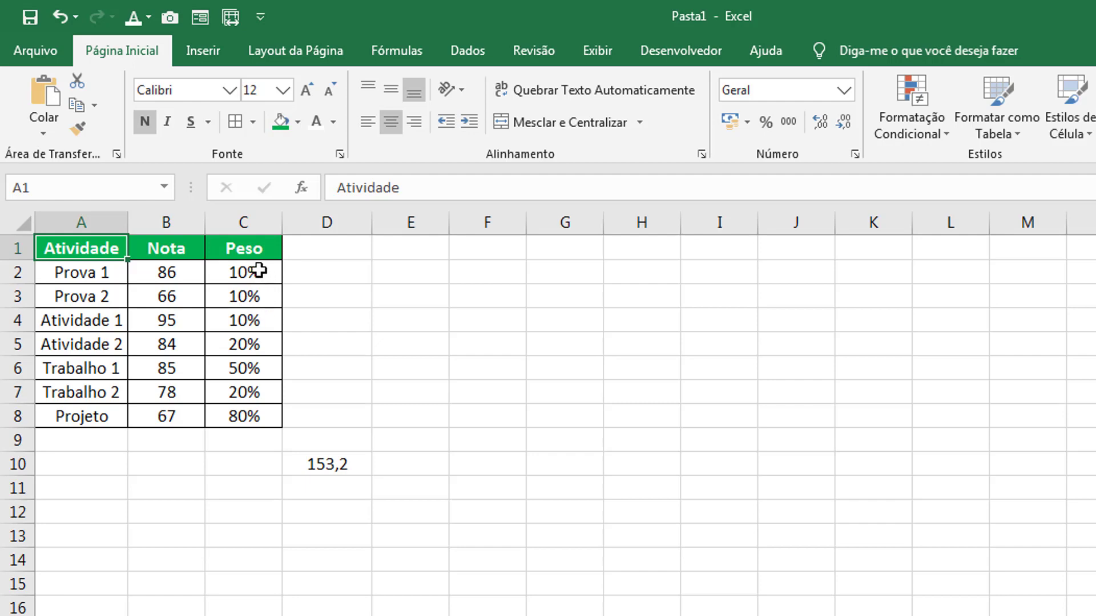
pyautogui.moveTo(254, 269); pyautogui.dragTo(254, 416)
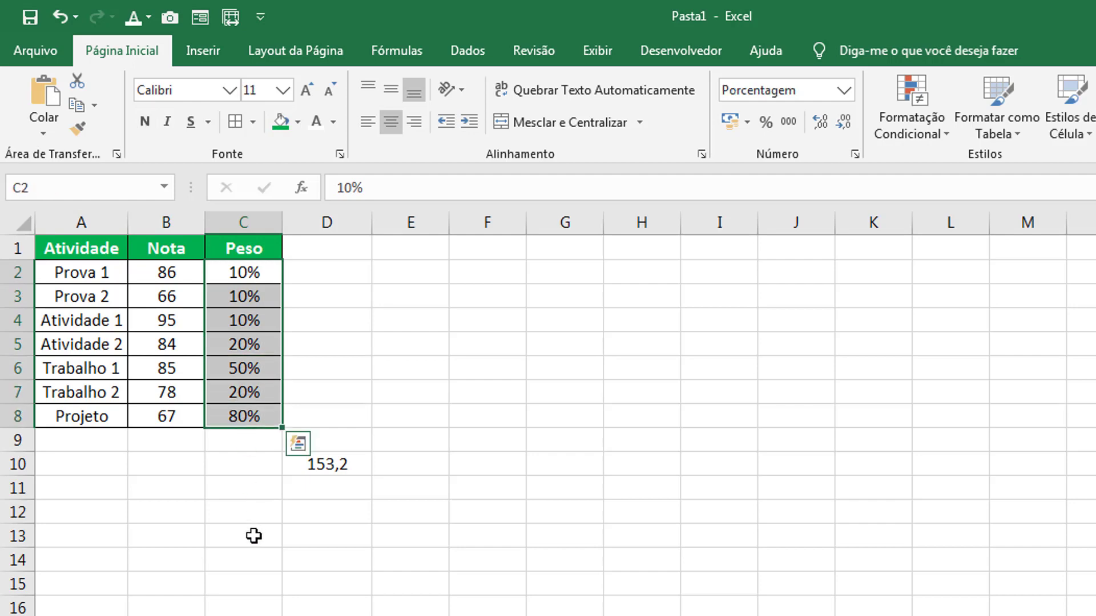
pyautogui.moveTo(258, 519); pyautogui.dragTo(243, 497)
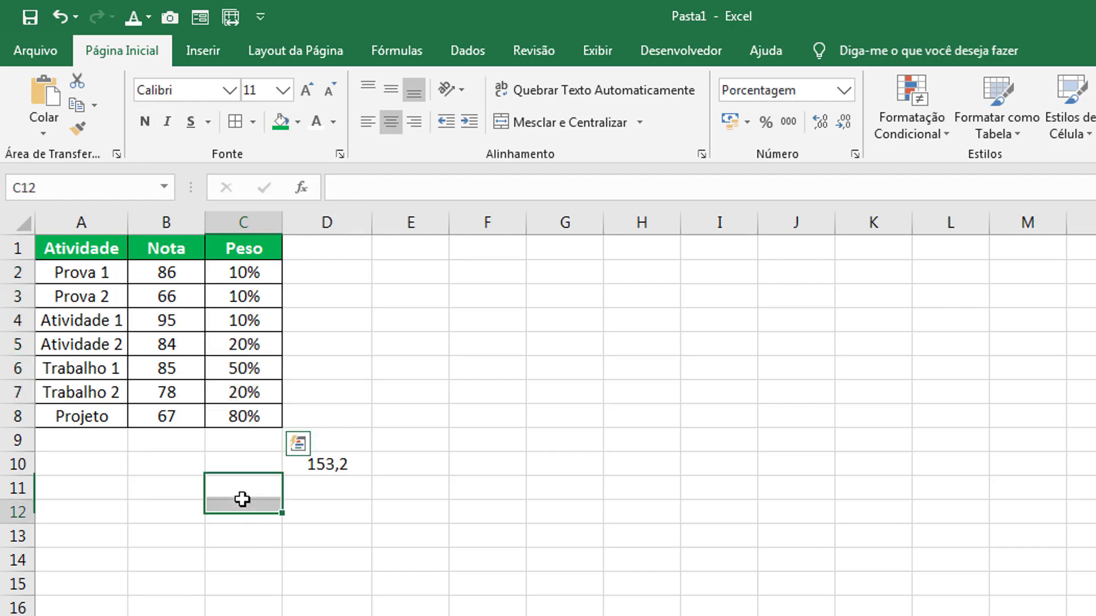
pyautogui.click(337, 461)
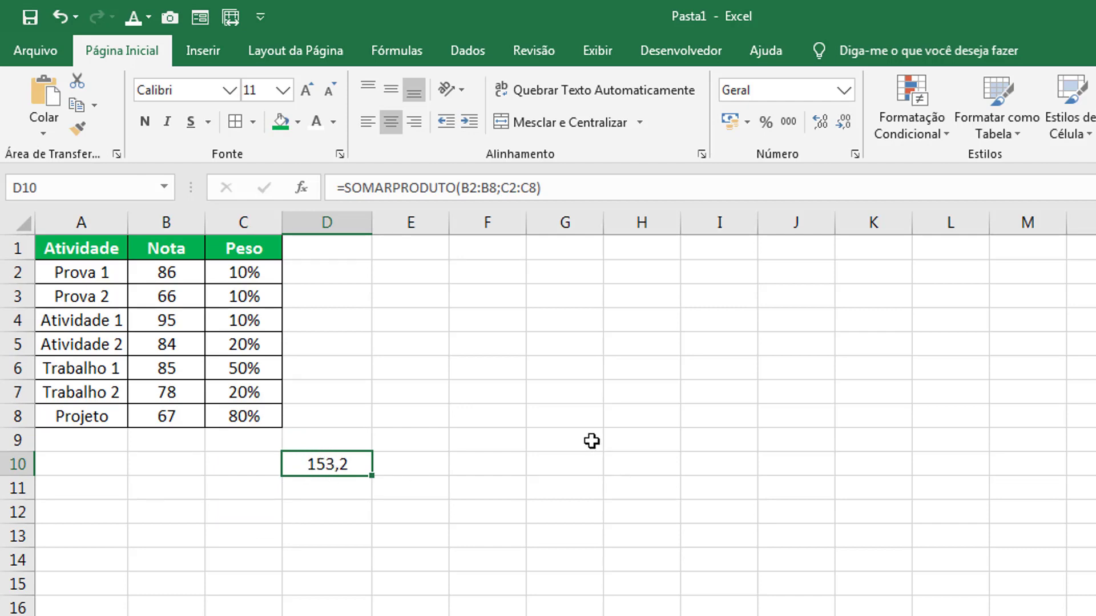
# - Widen column D and rewrite the formula in D10, starting with =SOMARPRODUTO(B2:B8;C2:C8)
pyautogui.moveTo(372, 230); pyautogui.dragTo(463, 242)
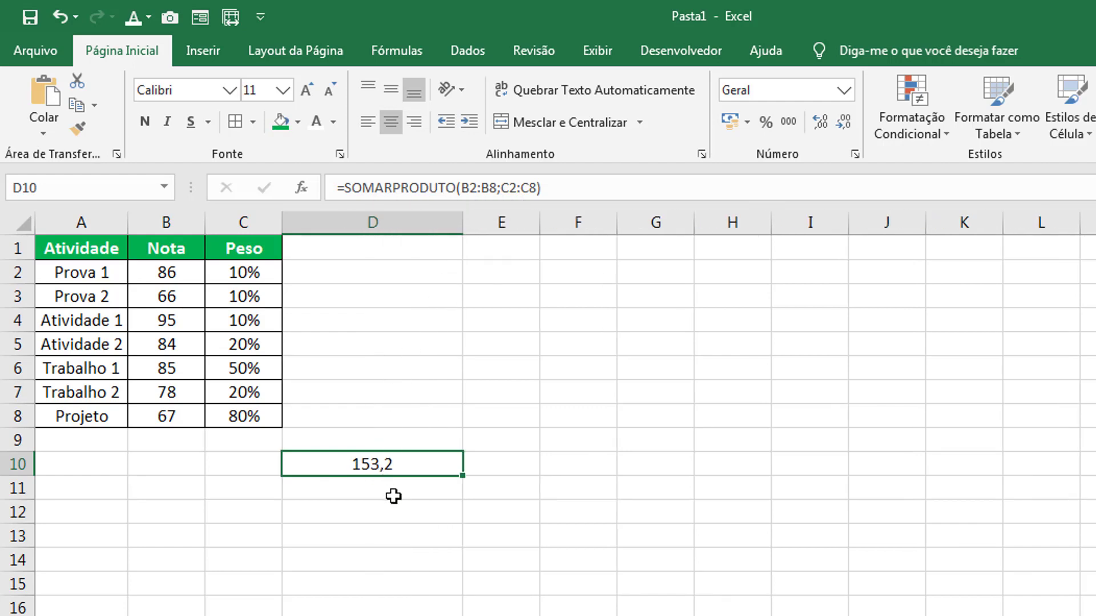
pyautogui.click(415, 495)
pyautogui.click(398, 464)
pyautogui.moveTo(470, 228); pyautogui.dragTo(501, 229)
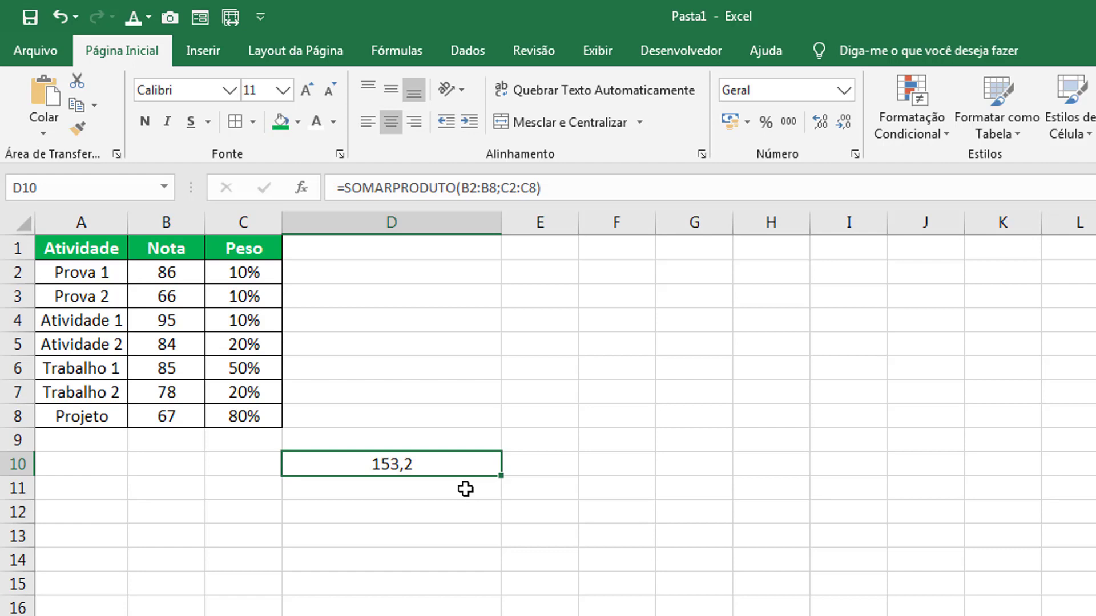
pyautogui.moveTo(460, 504); pyautogui.dragTo(409, 466)
pyautogui.click(407, 464)
pyautogui.write('=somar')
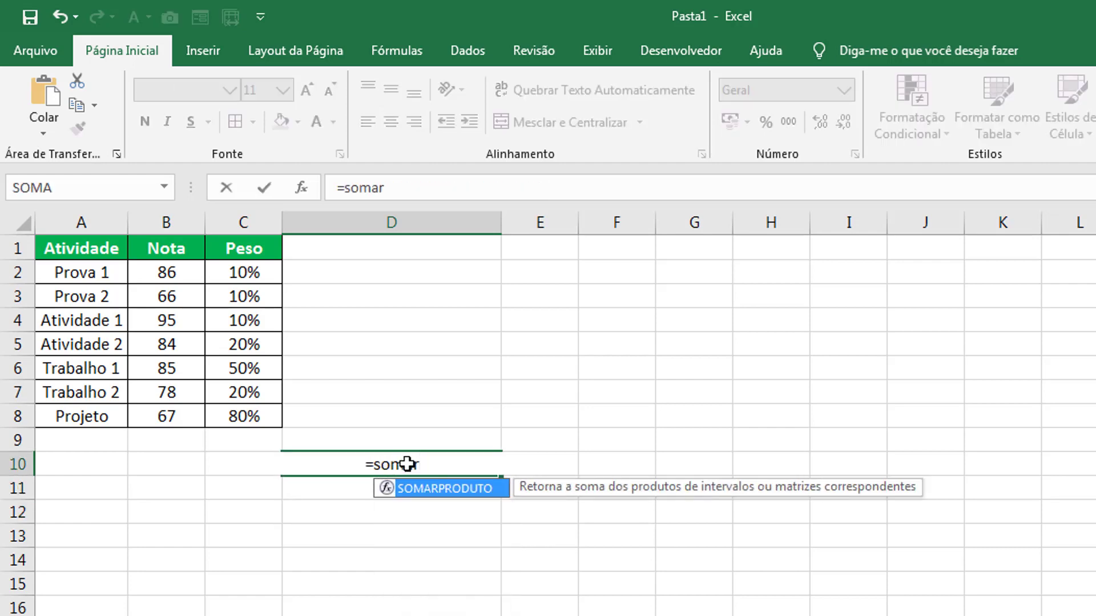
pyautogui.press('Tab')
pyautogui.moveTo(166, 271); pyautogui.dragTo(164, 413)
pyautogui.write(';')
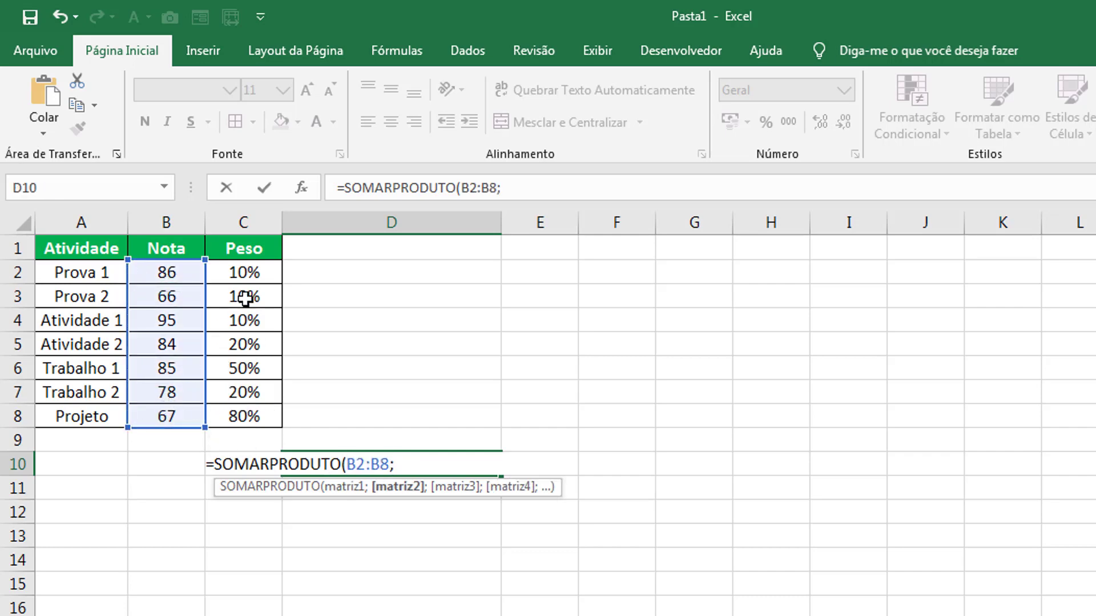
pyautogui.moveTo(245, 273); pyautogui.dragTo(239, 416)
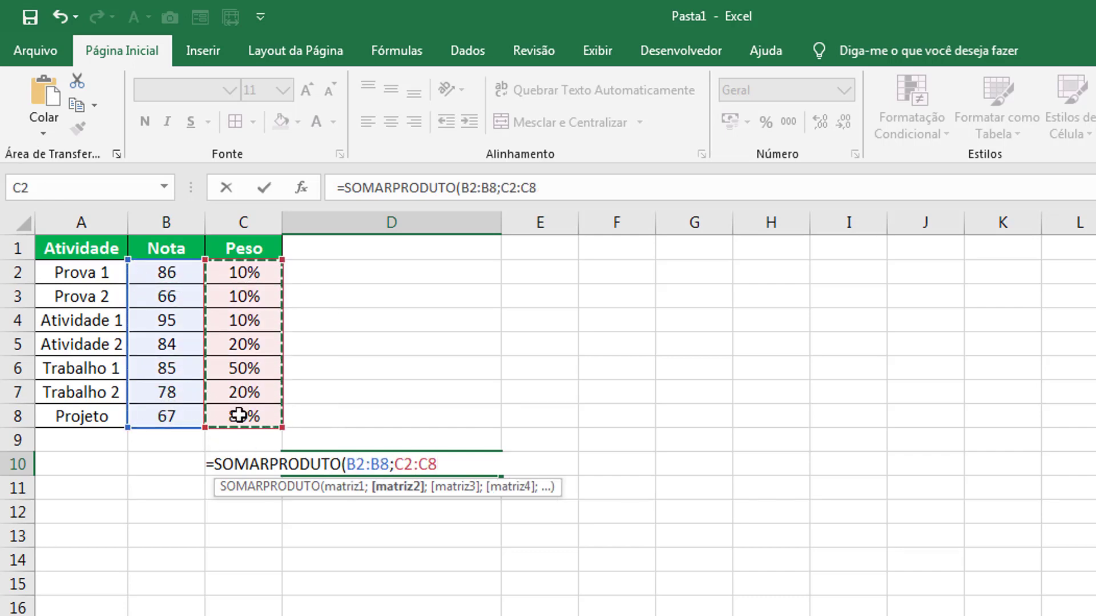
pyautogui.write(')')
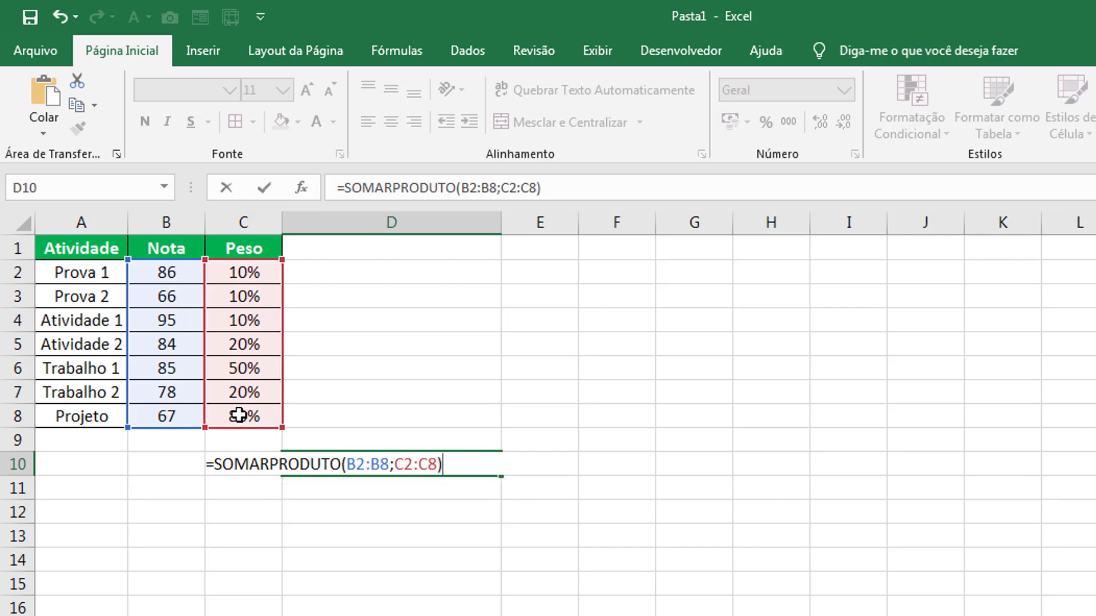
# - Divide the D10 formula by the sum of the weights, soma(C2:C8), and narrow column D
pyautogui.write('/somar')
pyautogui.press('BackSpace')
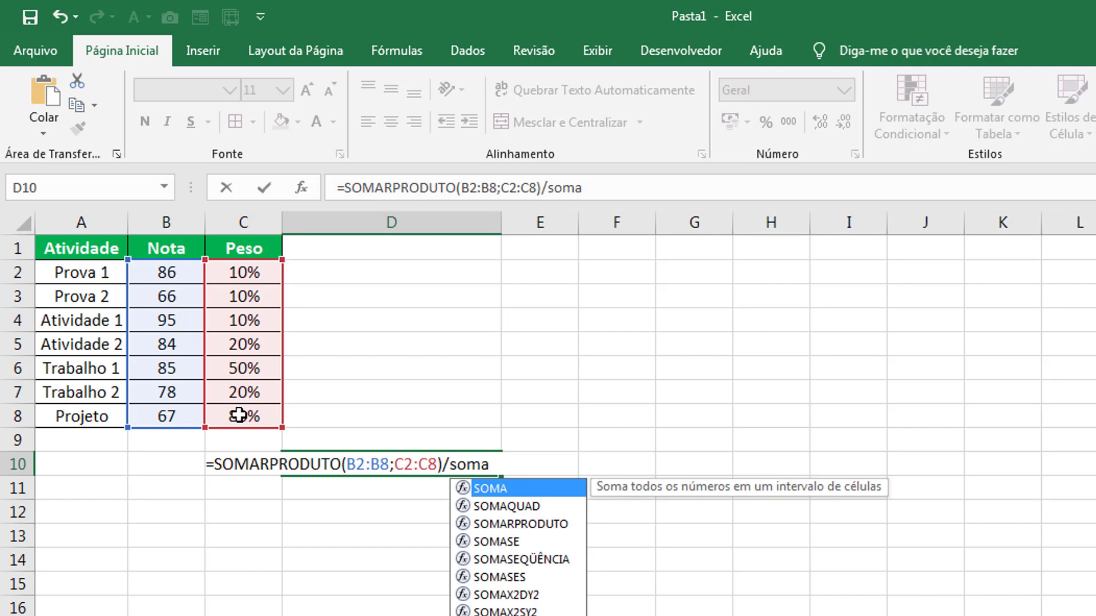
pyautogui.write('(')
pyautogui.moveTo(244, 268); pyautogui.dragTo(242, 414)
pyautogui.write(')')
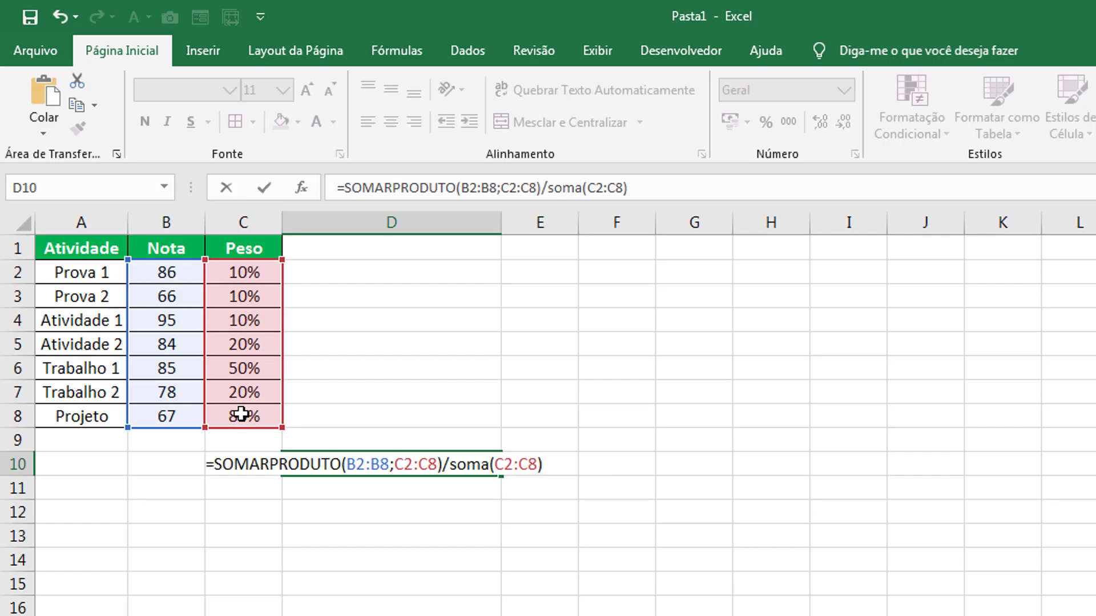
pyautogui.press('Return')
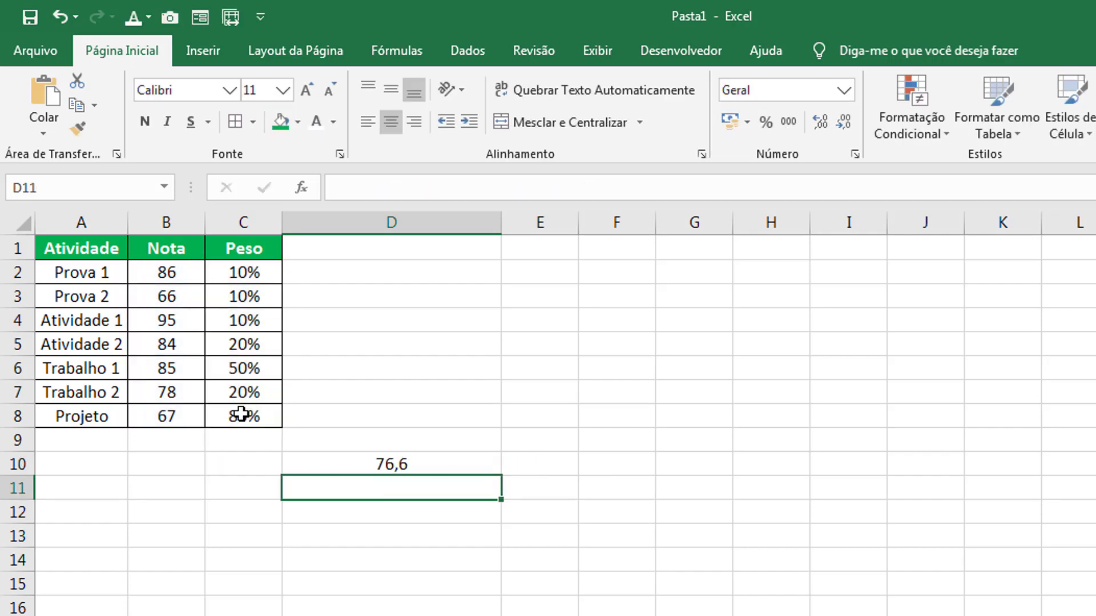
pyautogui.moveTo(502, 225); pyautogui.dragTo(405, 238)
pyautogui.click(368, 469)
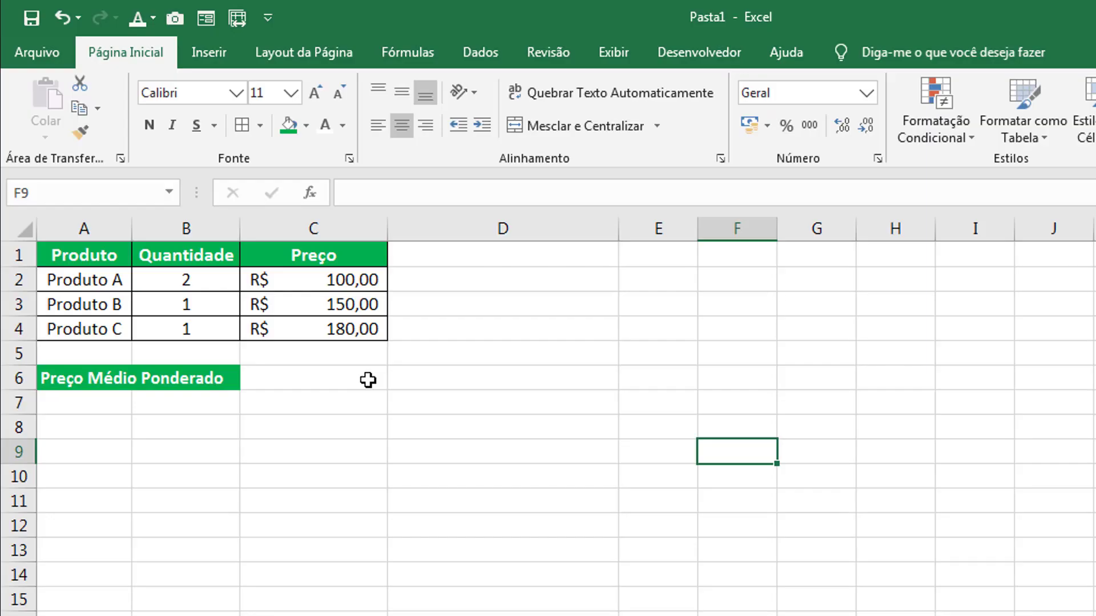
# - Start the Preço Médio Ponderado formula in C6 with =SOMARPRODUTO(B2:B4;C2:C4), multiplying quantities by prices
pyautogui.click(369, 379)
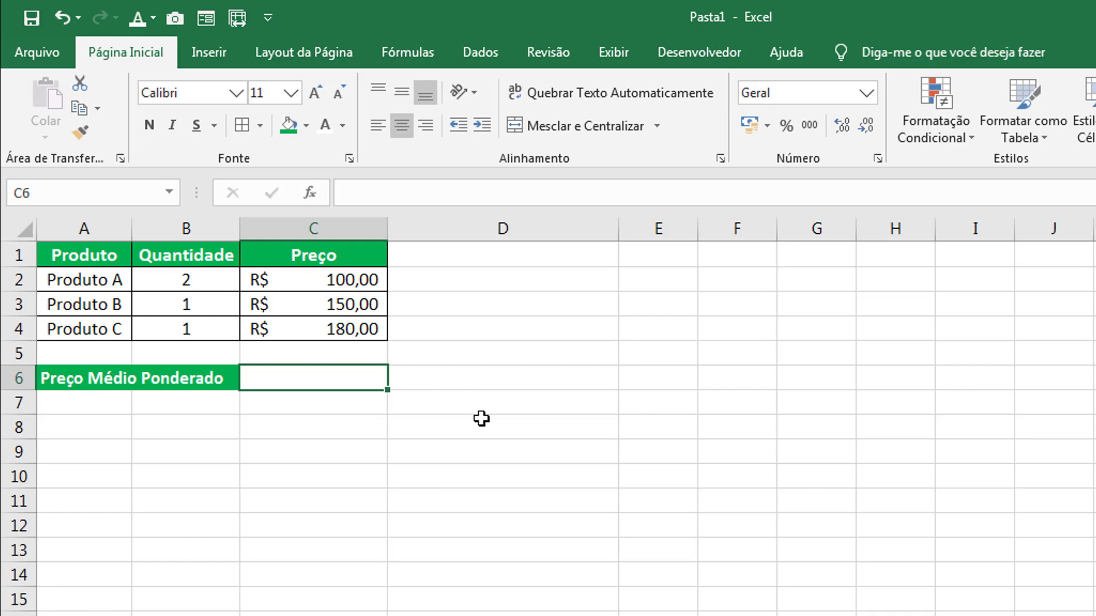
pyautogui.doubleClick(324, 378)
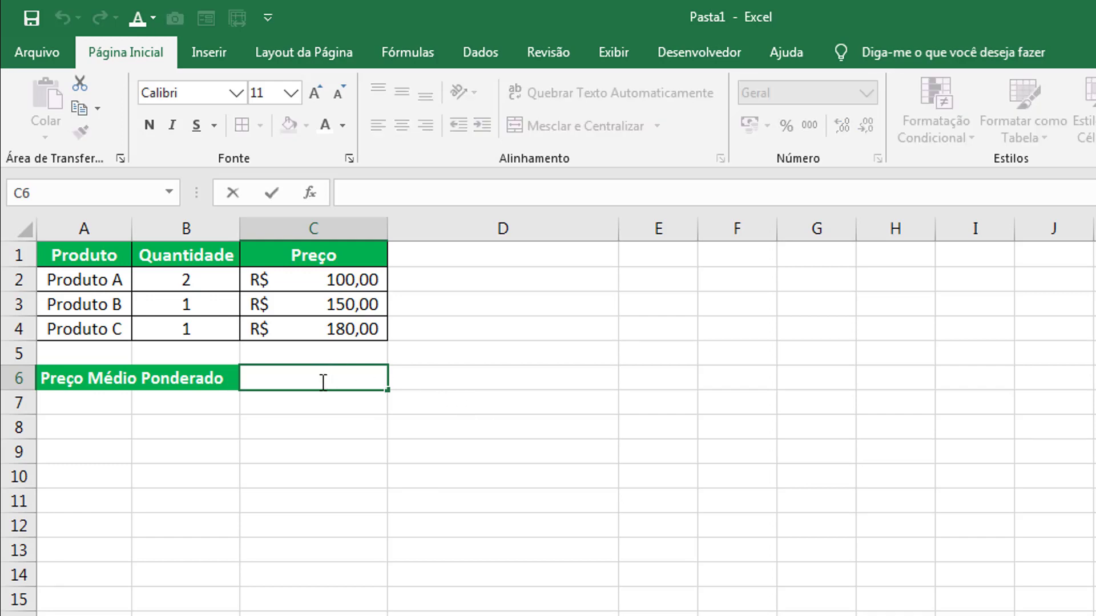
pyautogui.write('=sp')
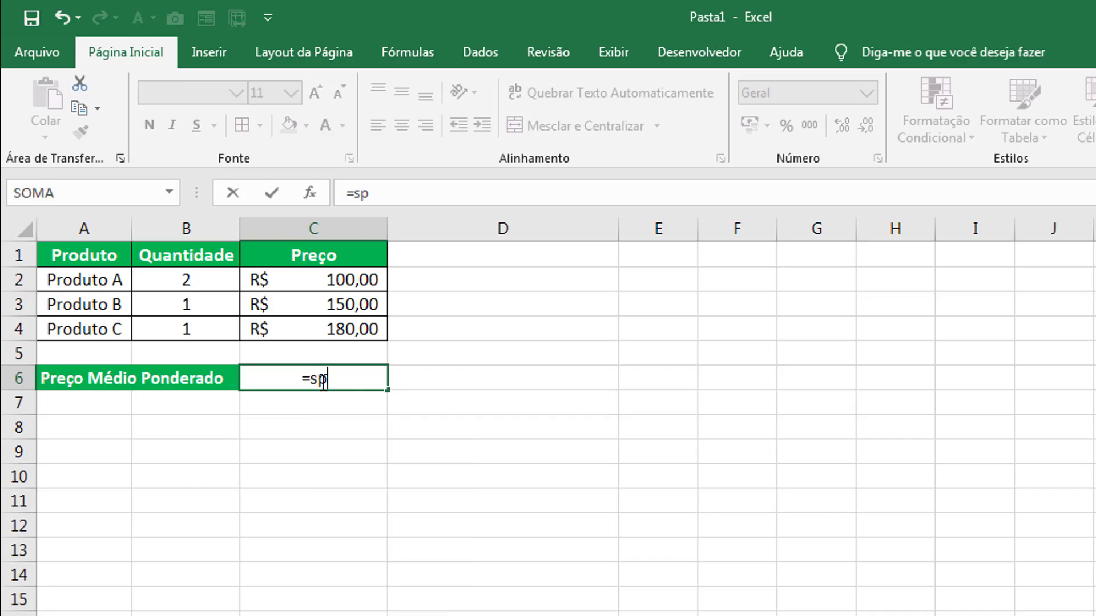
pyautogui.press('BackSpace')
pyautogui.write('oma')
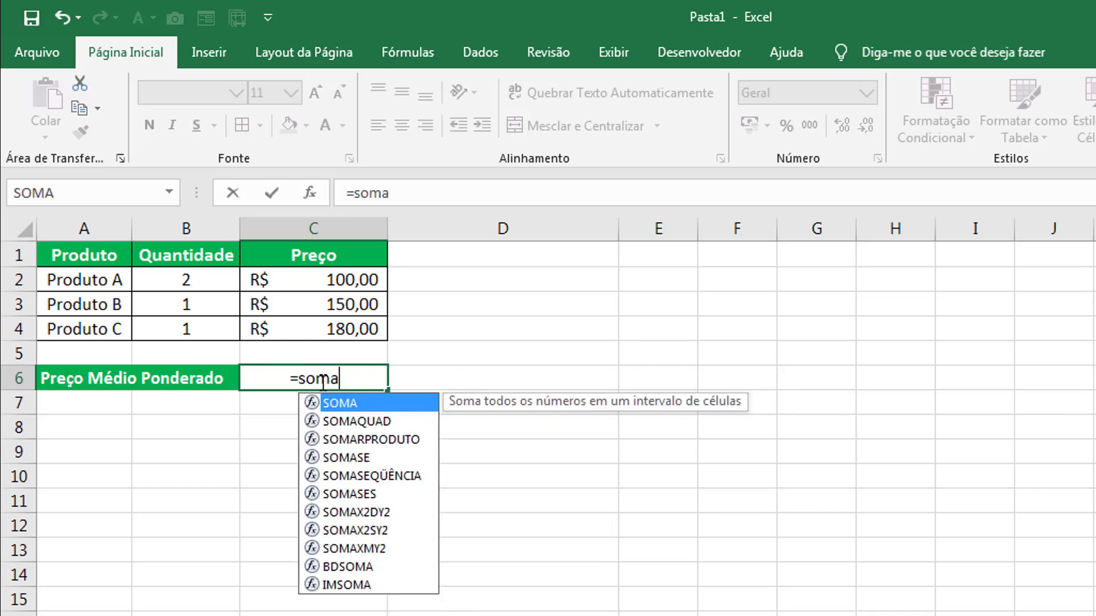
pyautogui.press('Down')
pyautogui.press('Down')
pyautogui.press('Tab')
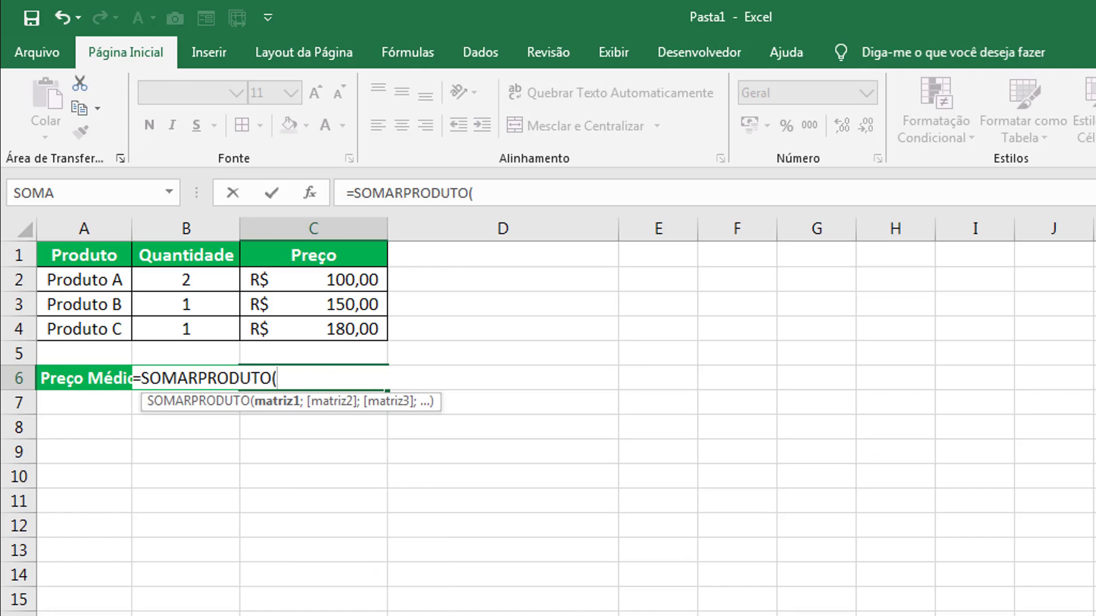
pyautogui.moveTo(190, 278); pyautogui.dragTo(197, 330)
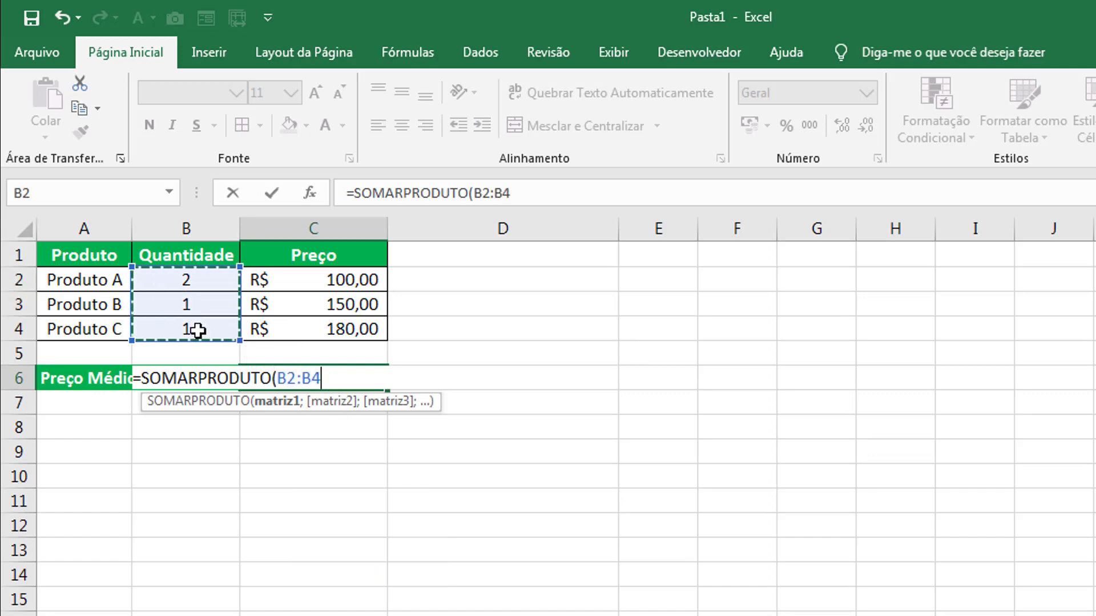
pyautogui.write(';')
pyautogui.moveTo(344, 282); pyautogui.dragTo(337, 334)
pyautogui.write(')')
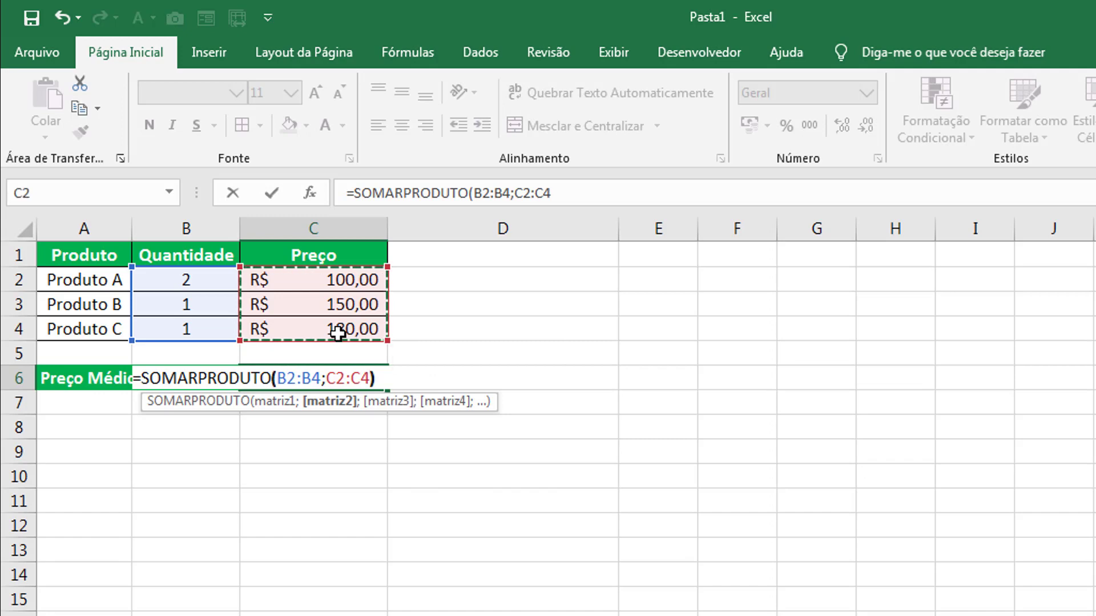
# - Complete the C6 formula by dividing it by the sum of the quantities, SOMA(B2:B4)
pyautogui.write('/so')
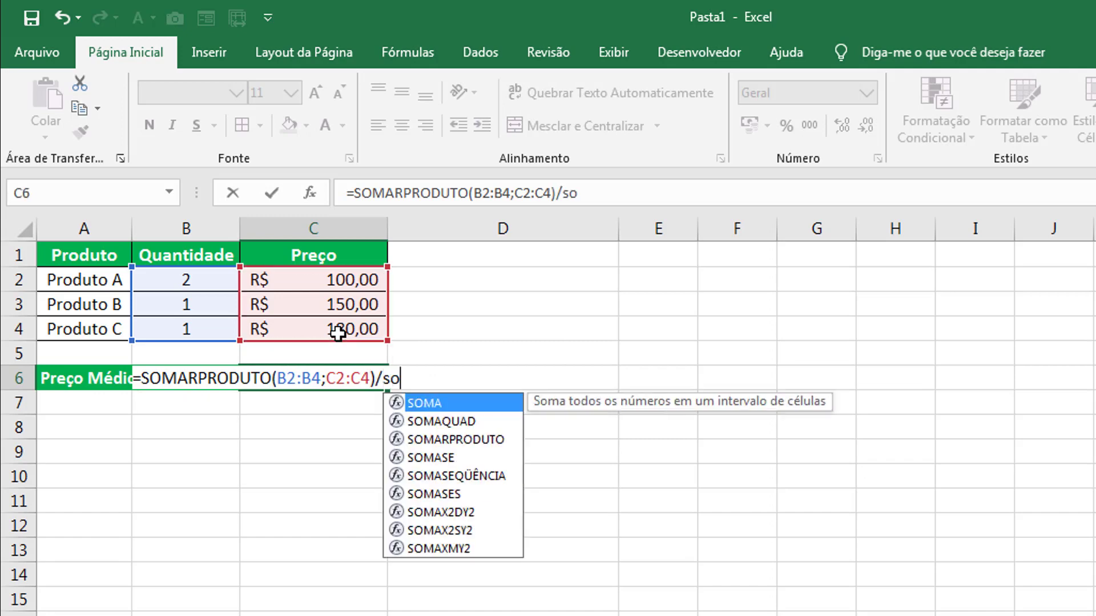
pyautogui.write('ma')
pyautogui.press('Tab')
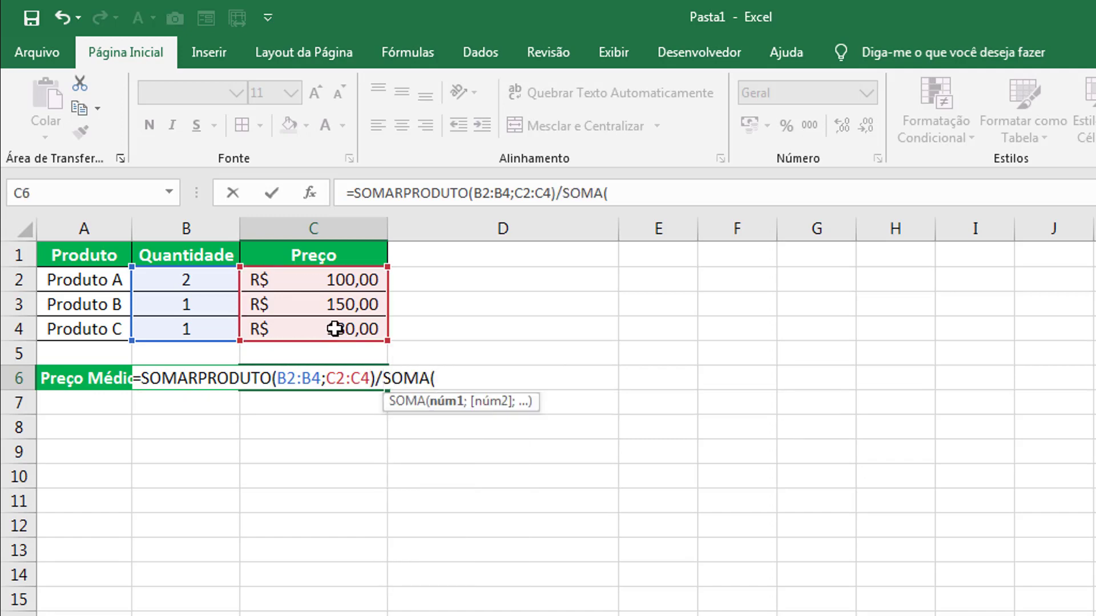
pyautogui.moveTo(226, 278); pyautogui.dragTo(214, 322)
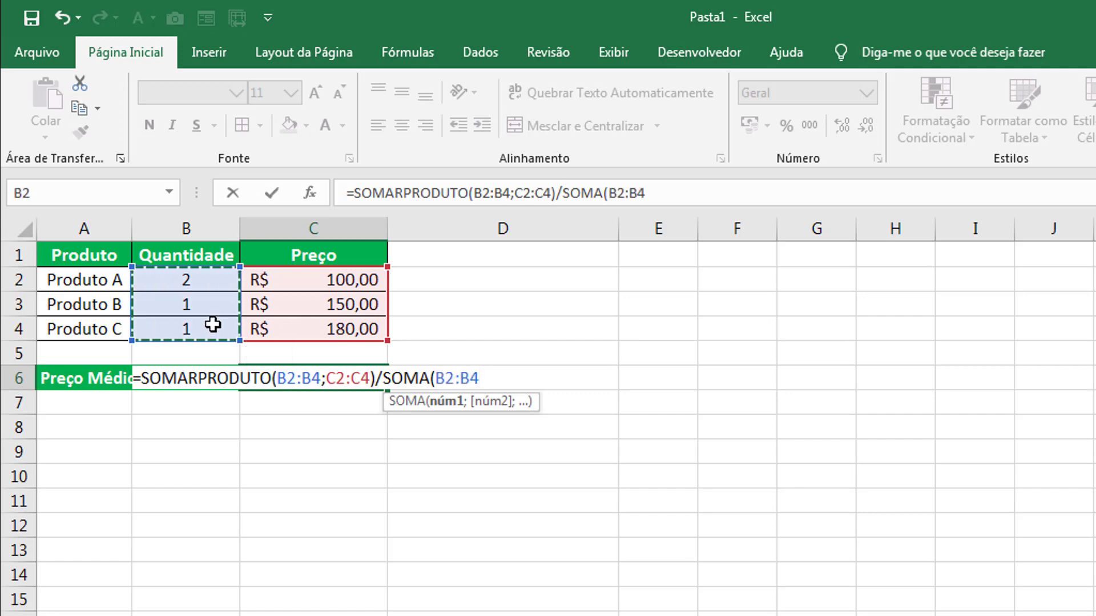
pyautogui.write(')')
pyautogui.press('Return')
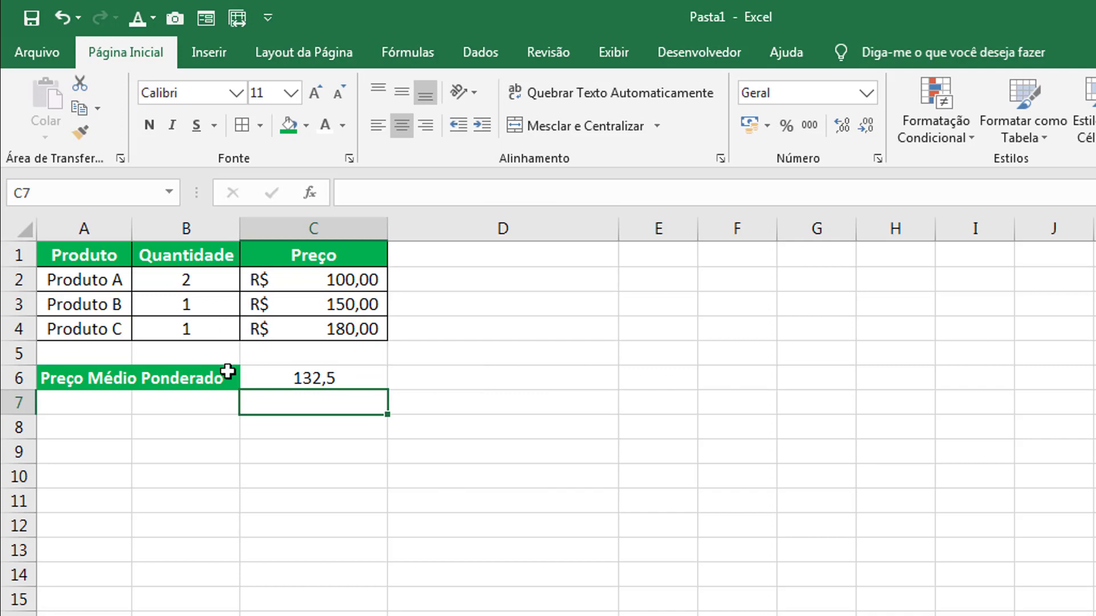
# - Apply the accounting number format to the Preço Médio Ponderado result in C6
pyautogui.click(340, 378)
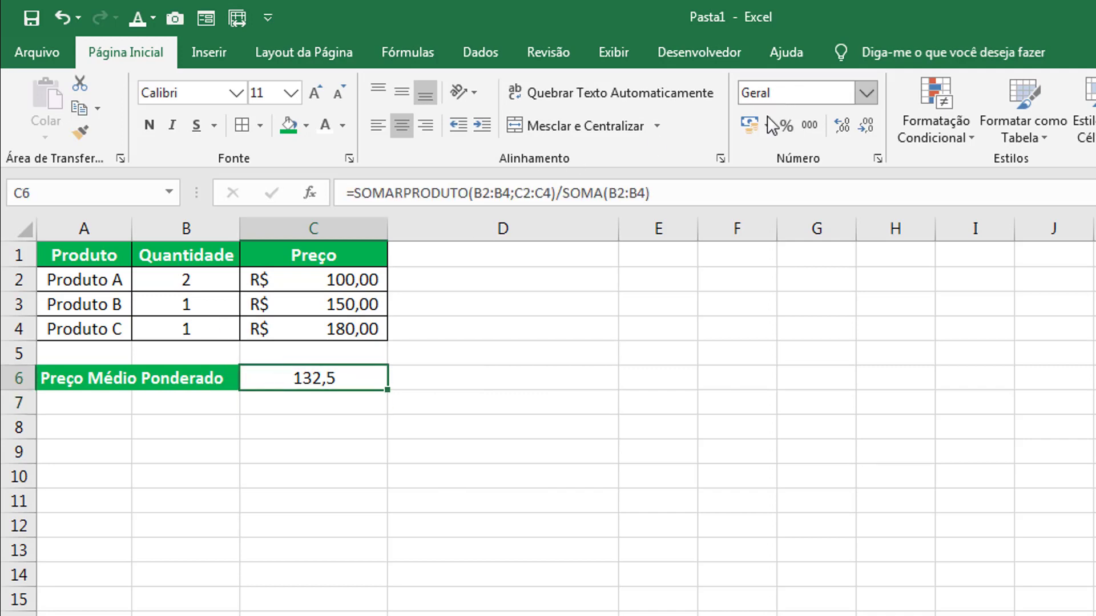
pyautogui.click(748, 125)
pyautogui.click(817, 374)
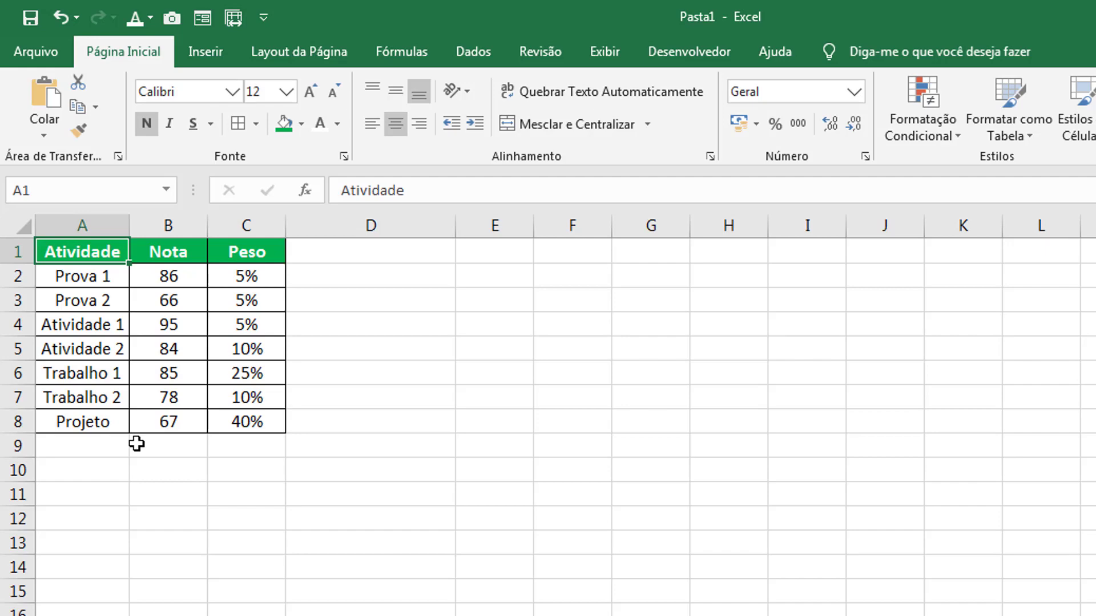
# - Widen column D and enter =soma(B2:B8*C2:C8) in D9 as an array formula multiplying grades by weights
pyautogui.moveTo(455, 227); pyautogui.dragTo(481, 229)
pyautogui.click(375, 450)
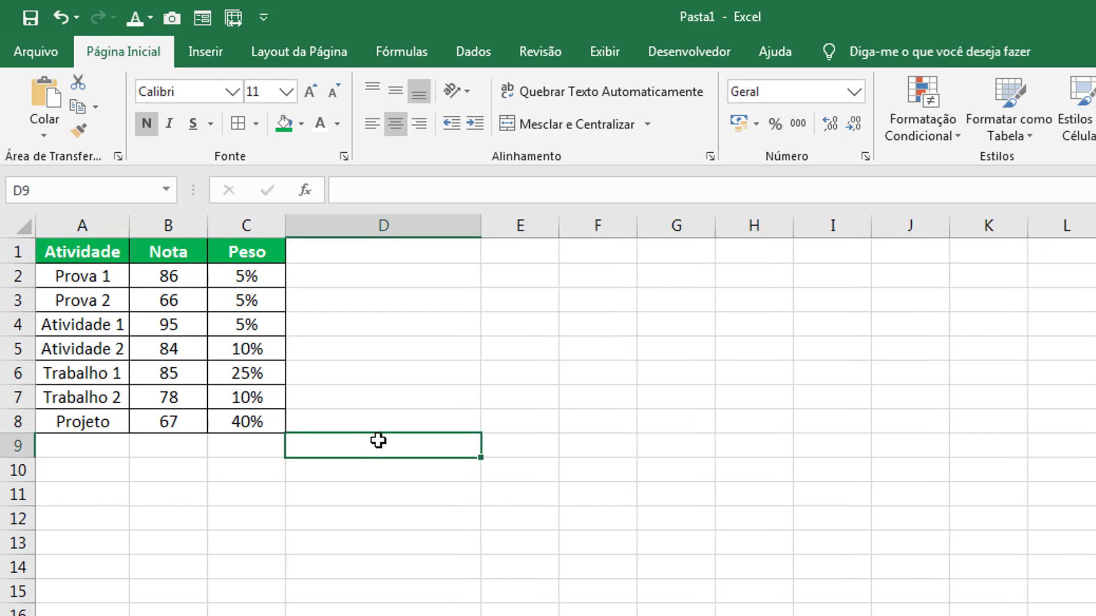
pyautogui.write('=soma(')
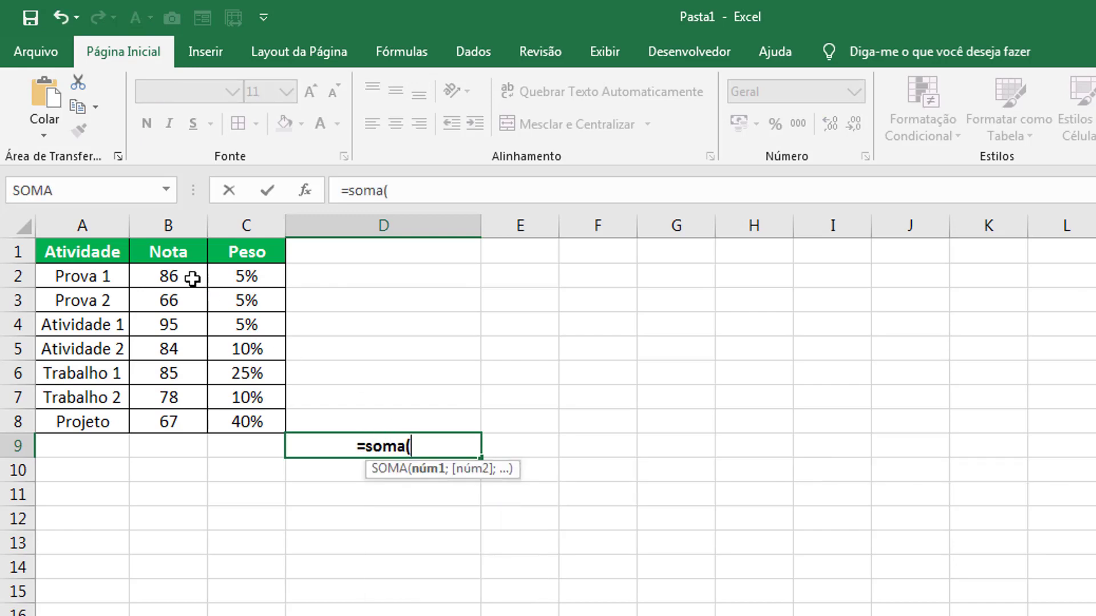
pyautogui.moveTo(183, 279); pyautogui.dragTo(159, 422)
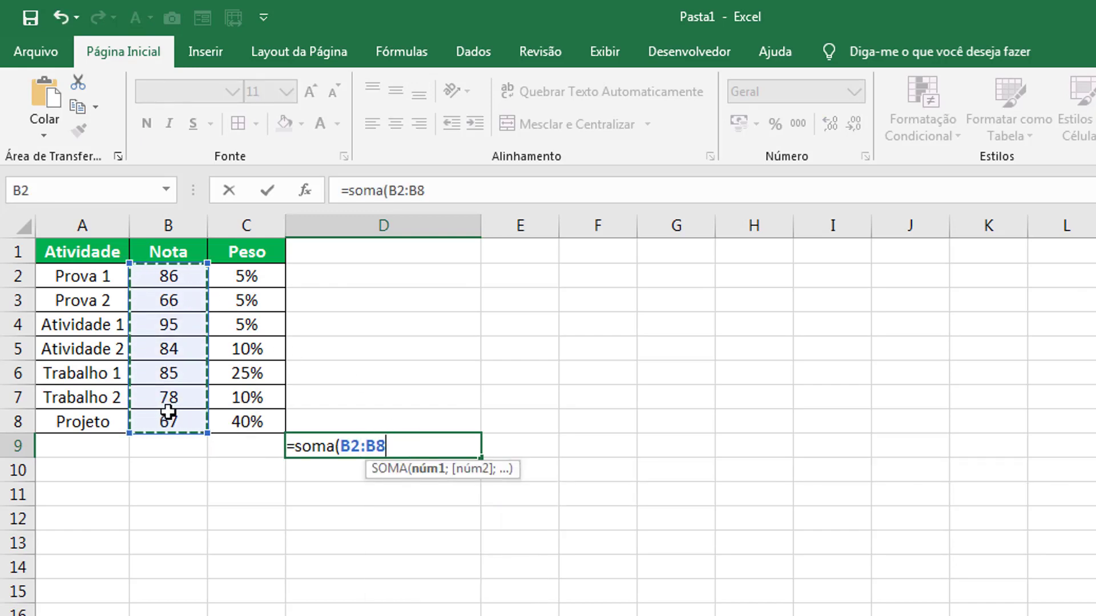
pyautogui.write('*')
pyautogui.moveTo(278, 273); pyautogui.dragTo(263, 420)
pyautogui.write(')')
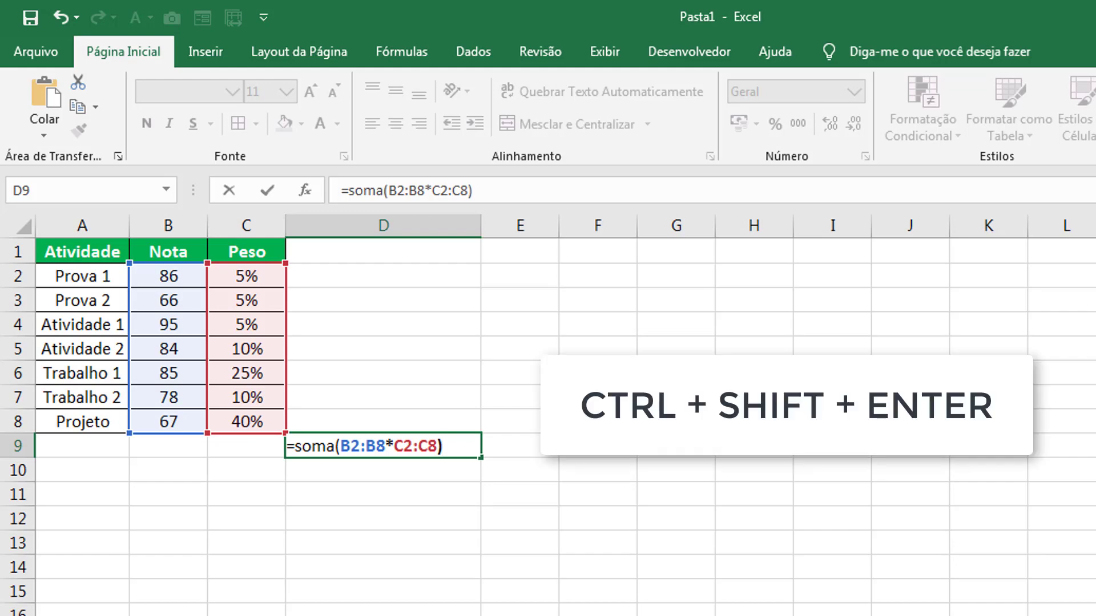
pyautogui.hotkey('ctrl', 'shift', 'Return')
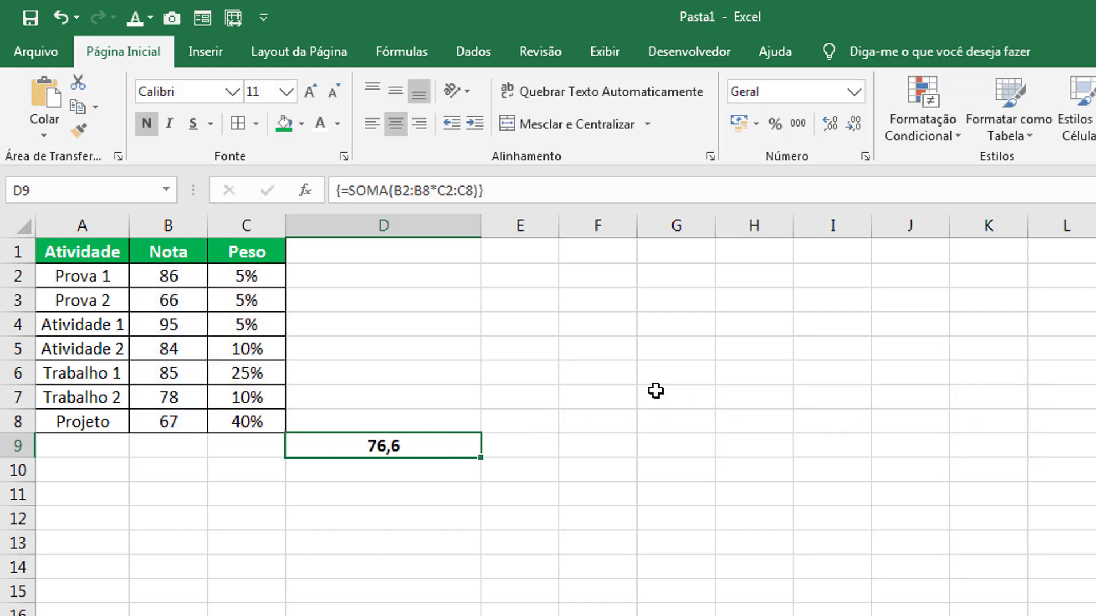